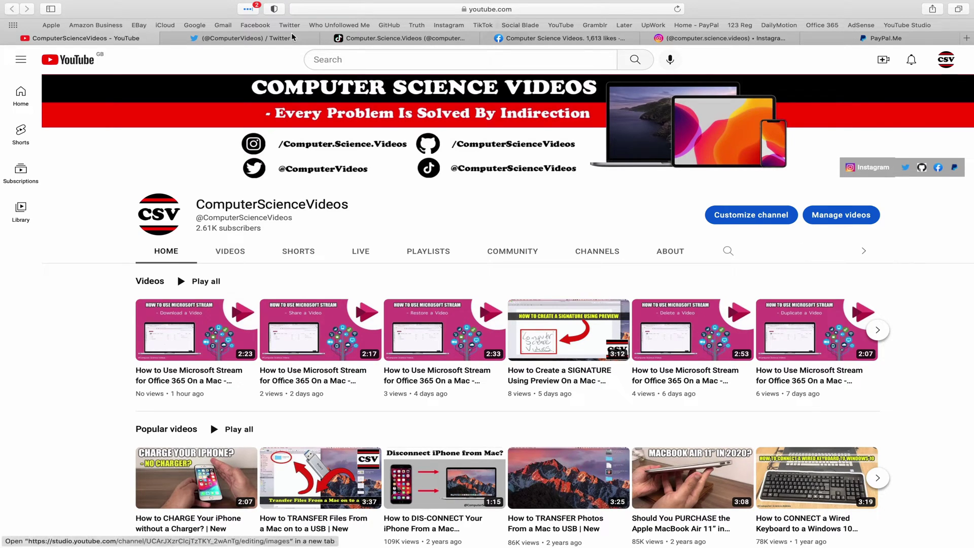
# - View the channel's Twitter, TikTok, Facebook, Instagram and PayPal.Me pages in Safari
pyautogui.click(244, 39)
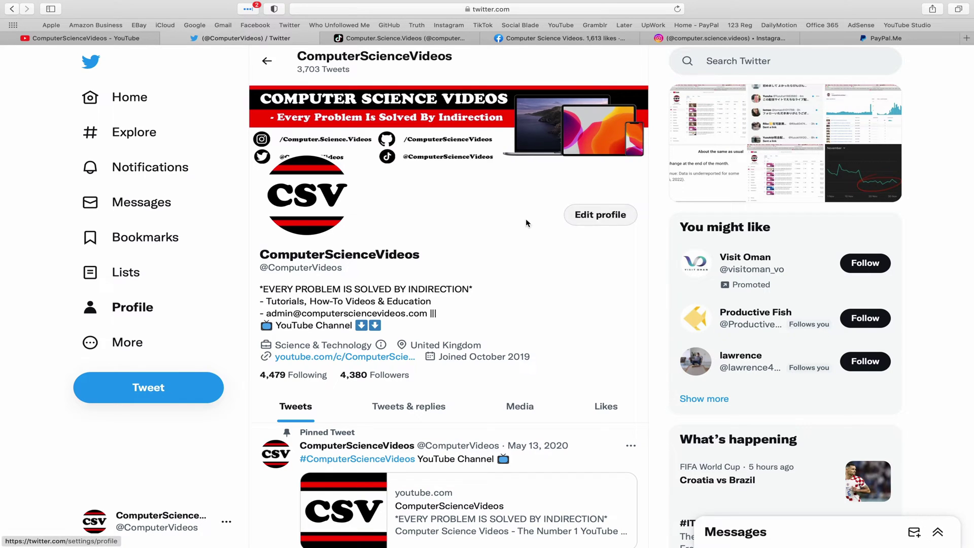
pyautogui.click(426, 44)
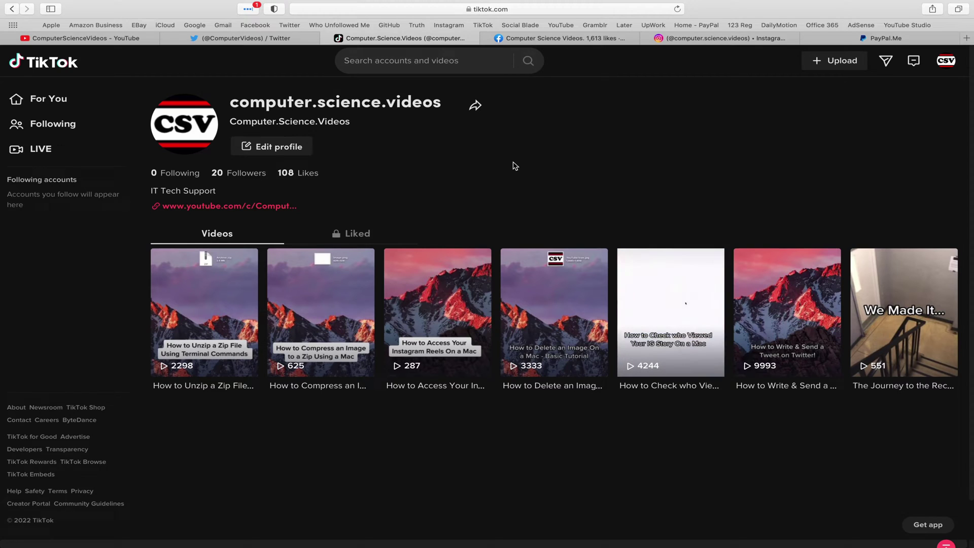
pyautogui.click(564, 38)
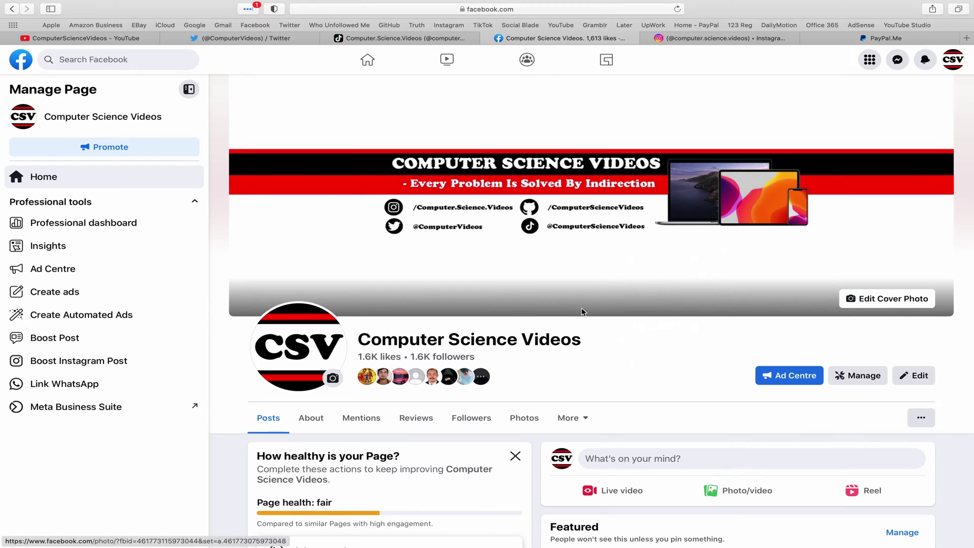
pyautogui.click(723, 38)
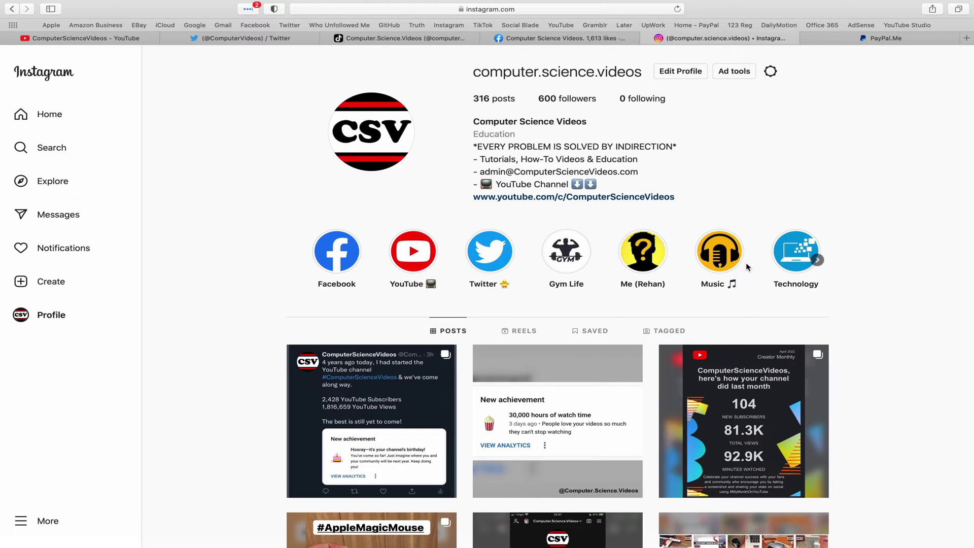
pyautogui.click(925, 38)
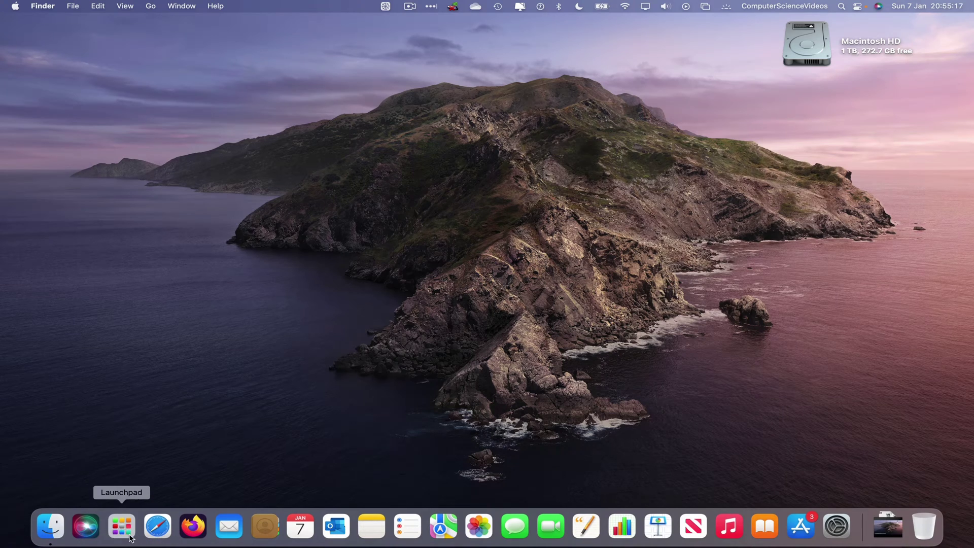
# - Launch Microsoft Outlook by searching 'out' in Launchpad
pyautogui.click(121, 526)
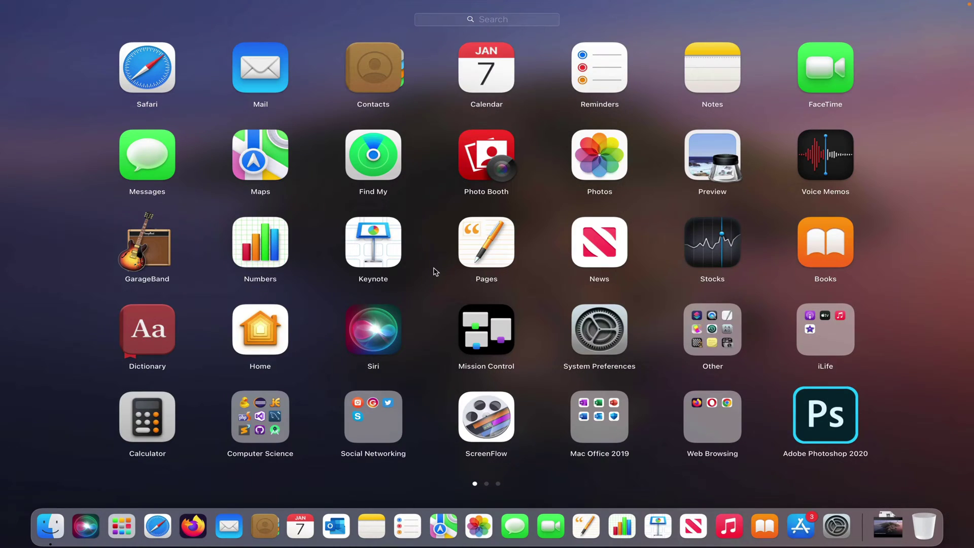
pyautogui.write('out')
pyautogui.press('Return')
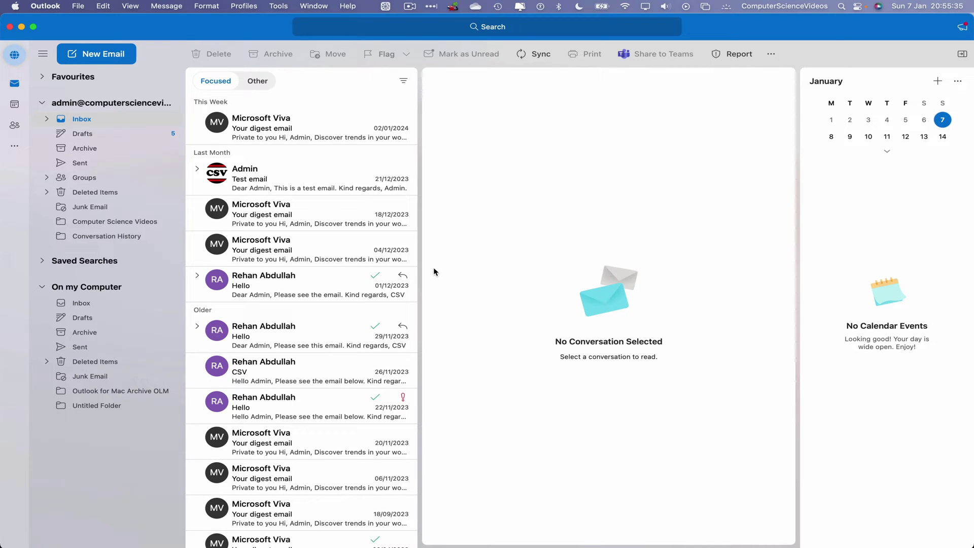
# - Start a blank email from the New Email button's options
pyautogui.rightClick(105, 57)
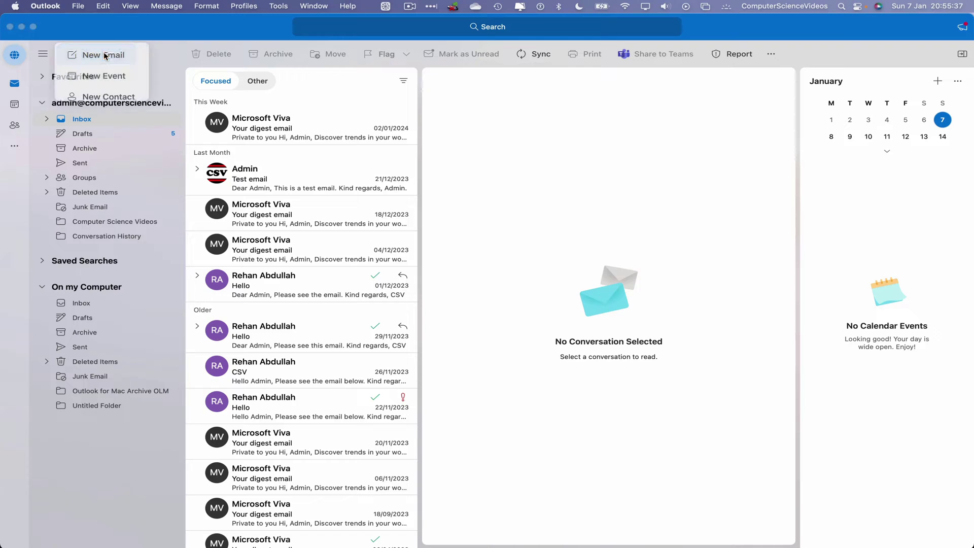
pyautogui.click(133, 61)
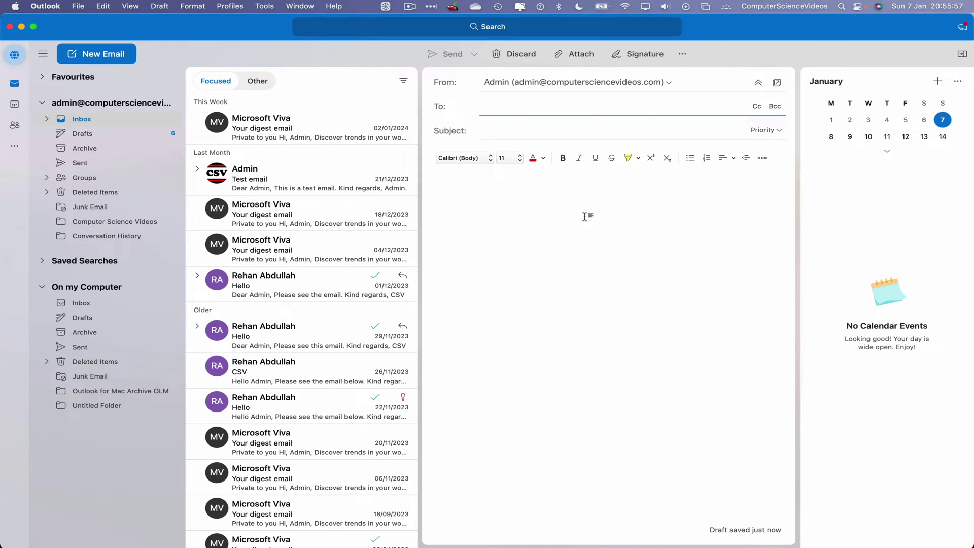
pyautogui.write('comp')
pyautogui.click(586, 131)
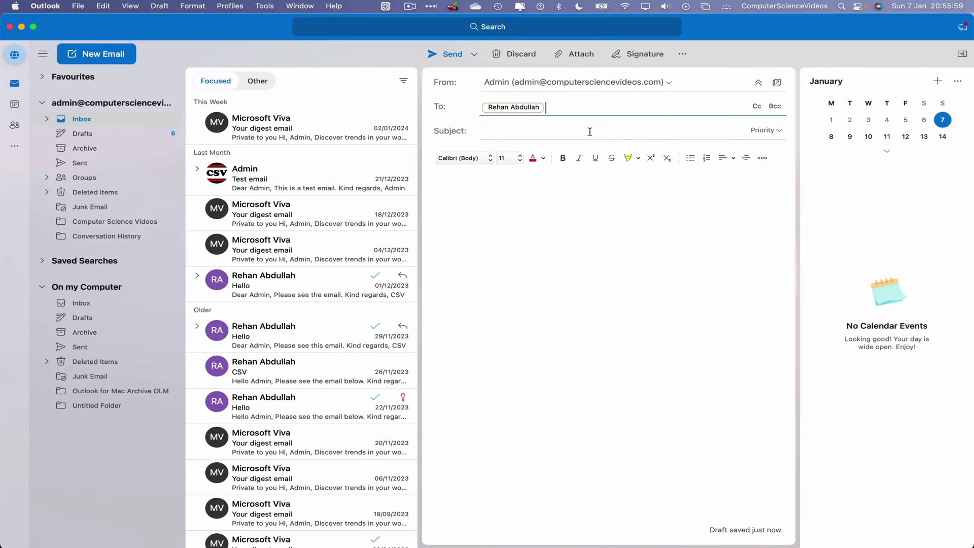
pyautogui.click(631, 131)
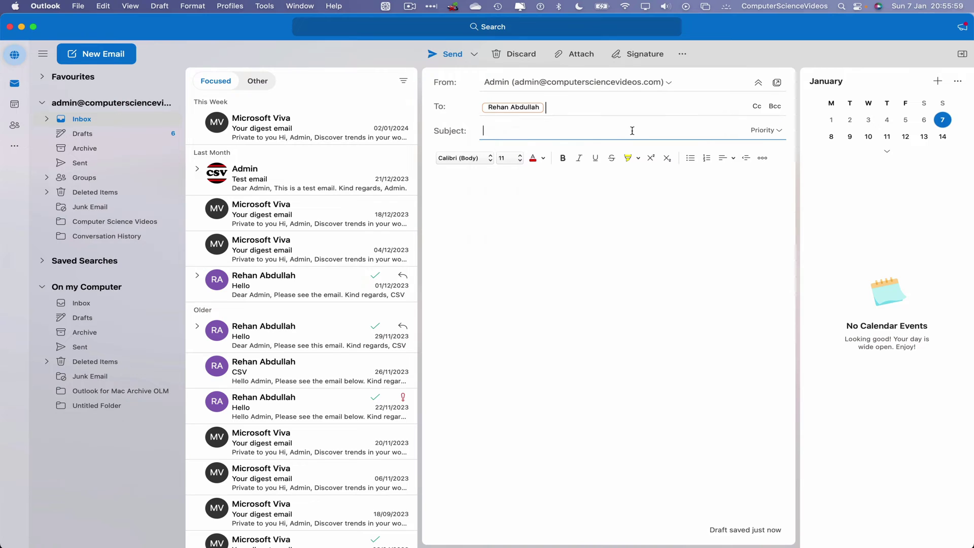
pyautogui.click(757, 107)
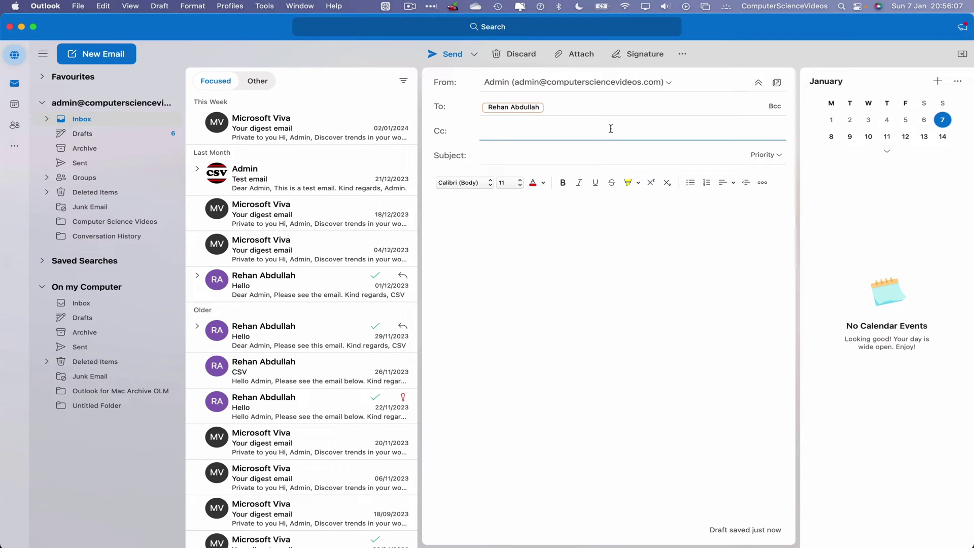
pyautogui.write('re')
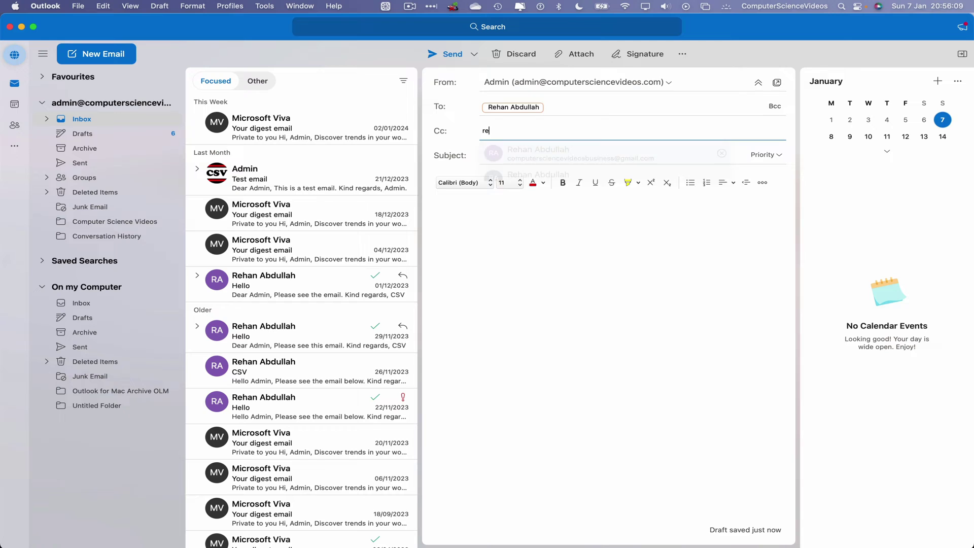
pyautogui.click(592, 181)
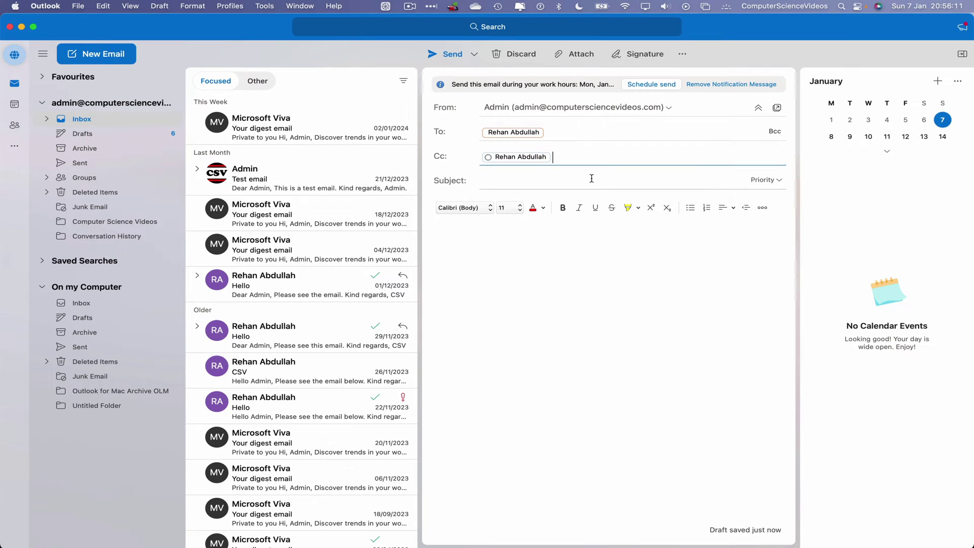
# - Check the full addresses of the To and Cc recipients
pyautogui.doubleClick(522, 134)
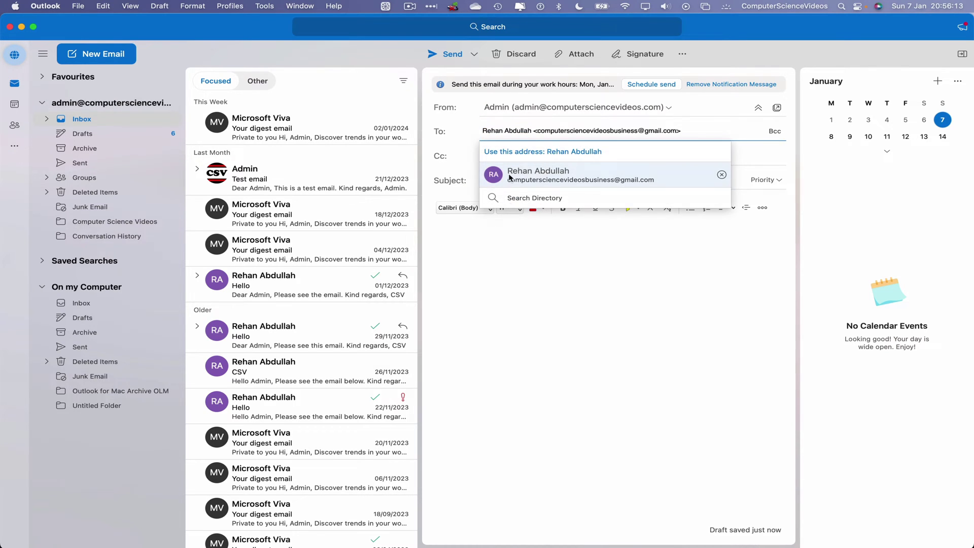
pyautogui.click(570, 280)
pyautogui.click(522, 156)
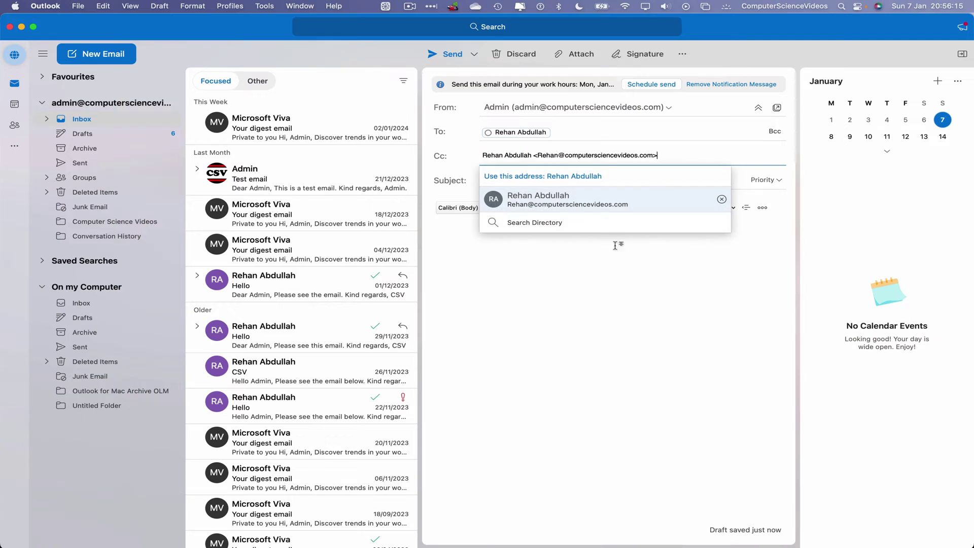
pyautogui.click(624, 287)
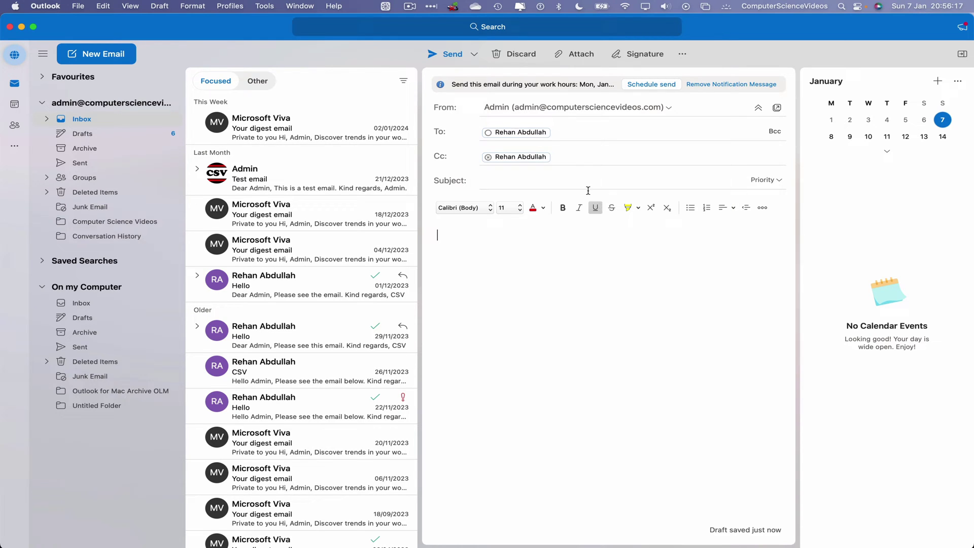
# - Enter the subject 'High Priority' and set the email's importance to High
pyautogui.click(560, 180)
pyautogui.write('High ')
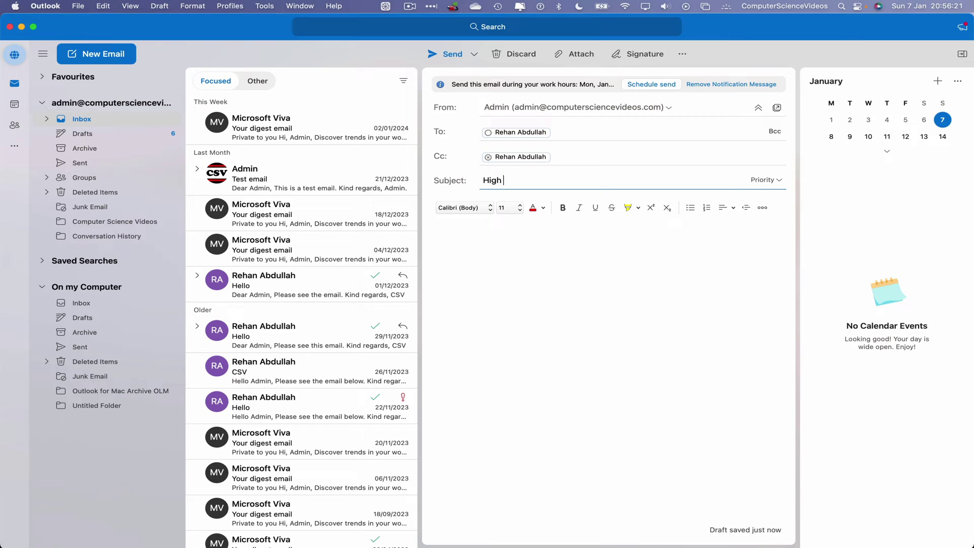
pyautogui.write('Prior')
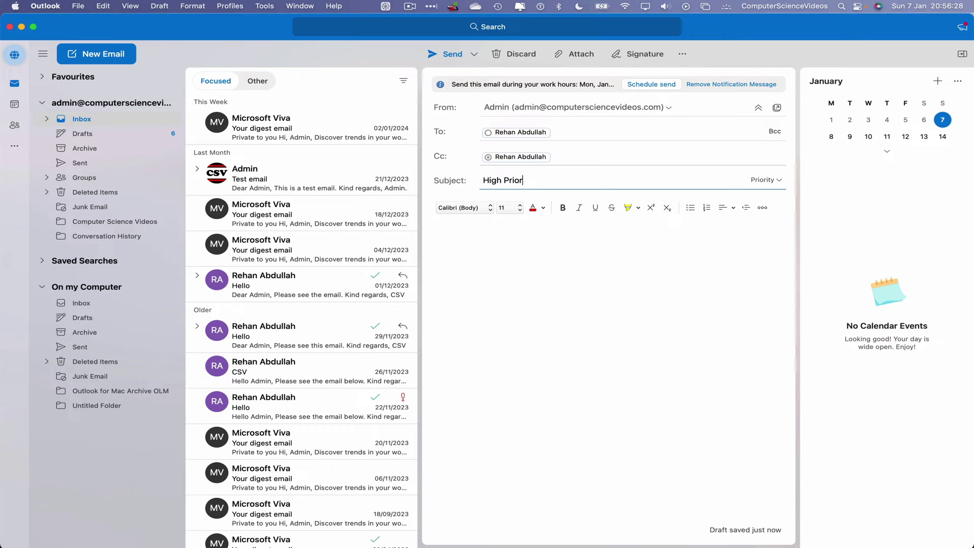
pyautogui.write('ity')
pyautogui.click(667, 294)
pyautogui.click(780, 180)
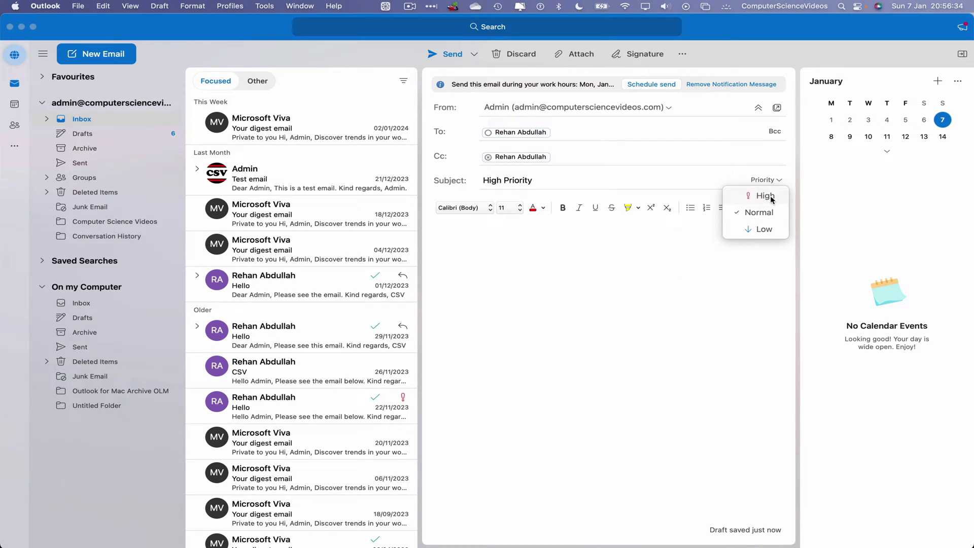
pyautogui.click(765, 196)
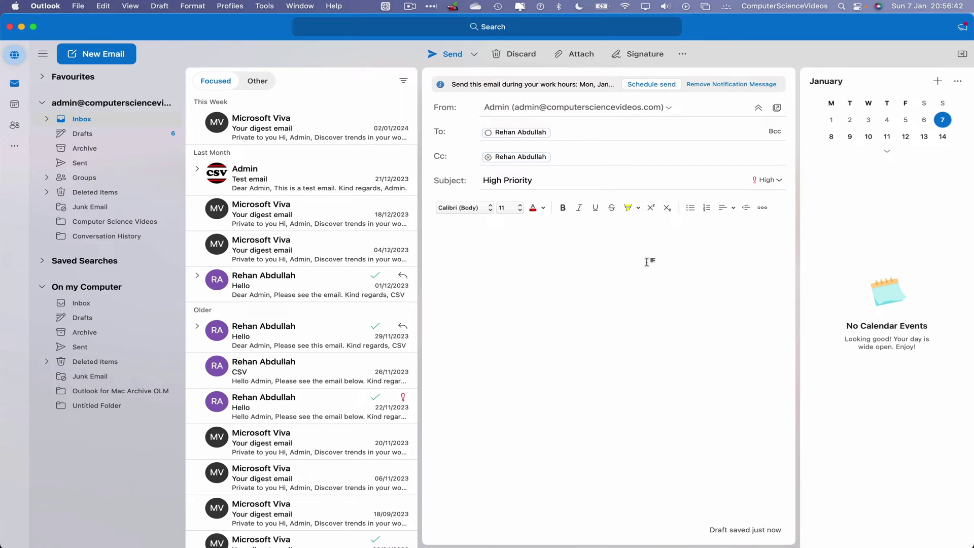
pyautogui.write('Dear')
pyautogui.write(' CSV,')
# - Write the body 'Dear CSV, Thank you for your email. Kind regards,' on separate lines
pyautogui.press('Return')
pyautogui.write('Thank you ')
pyautogui.write('for your email.')
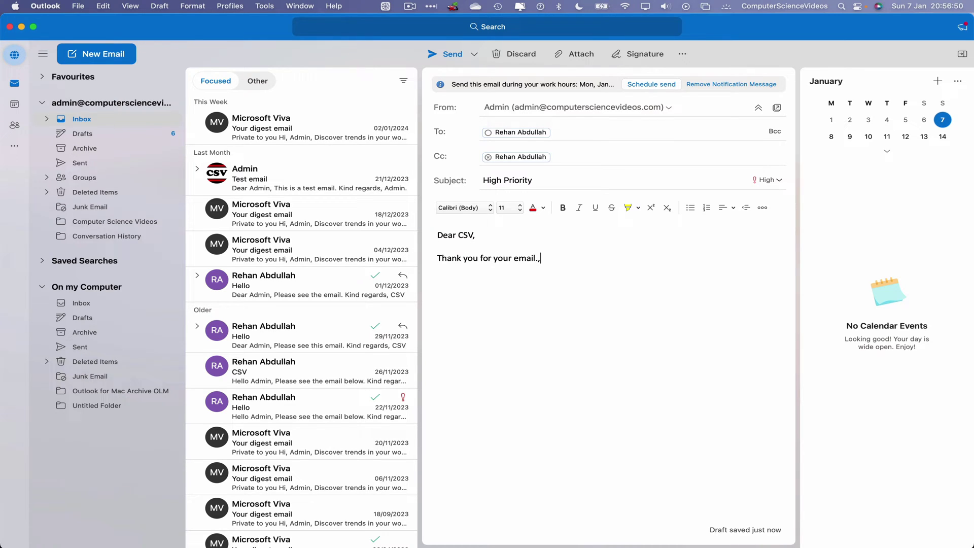
pyautogui.press('Return')
pyautogui.write('Kind regards,')
pyautogui.press('Return')
pyautogui.press('Return')
# - Insert the Admin signature and remove the extra blank line above it
pyautogui.click(649, 57)
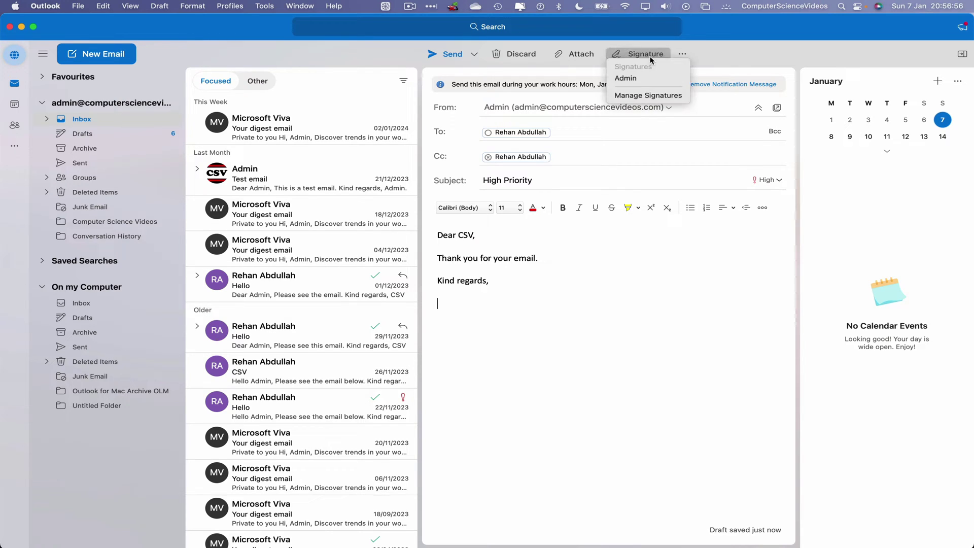
pyautogui.click(636, 79)
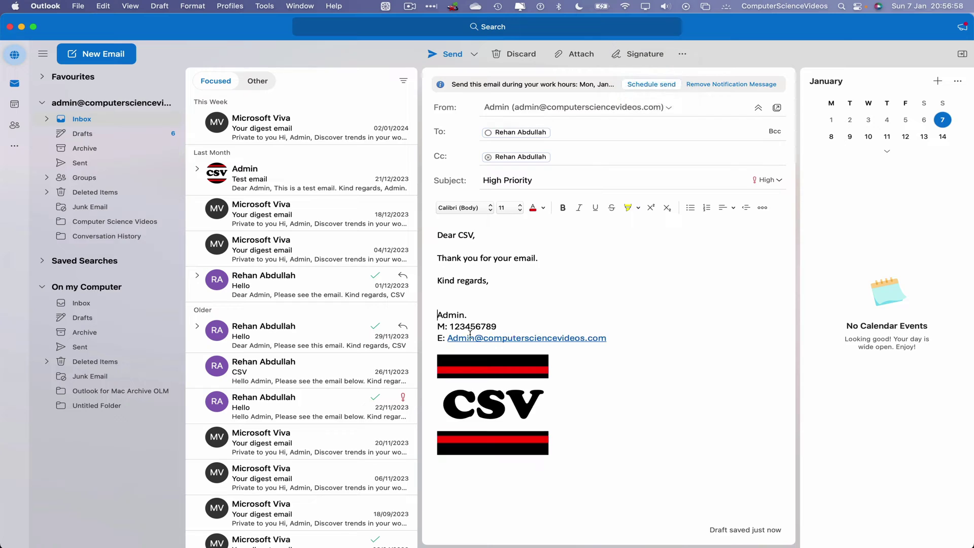
pyautogui.click(453, 304)
pyautogui.press('BackSpace')
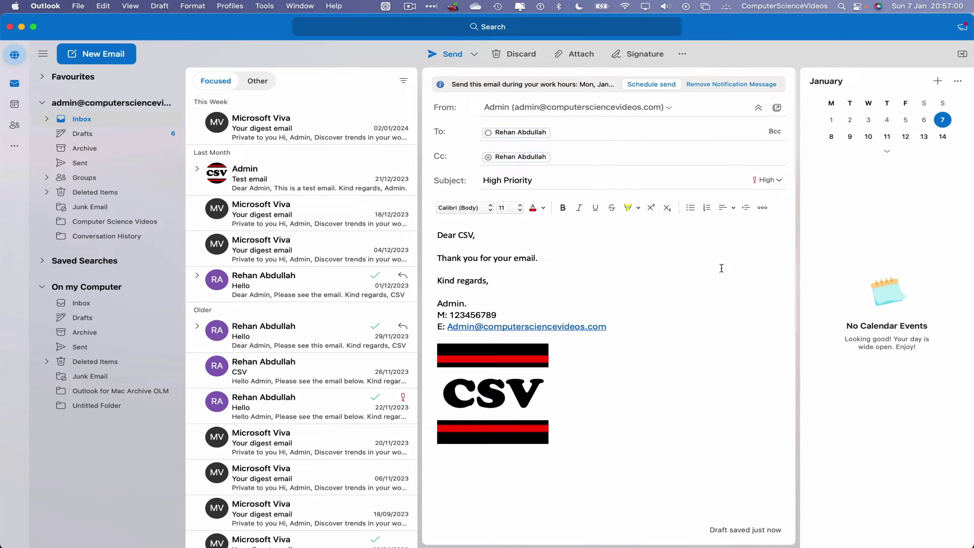
# - Send the High Priority email and open it from the Sent folder
pyautogui.click(451, 55)
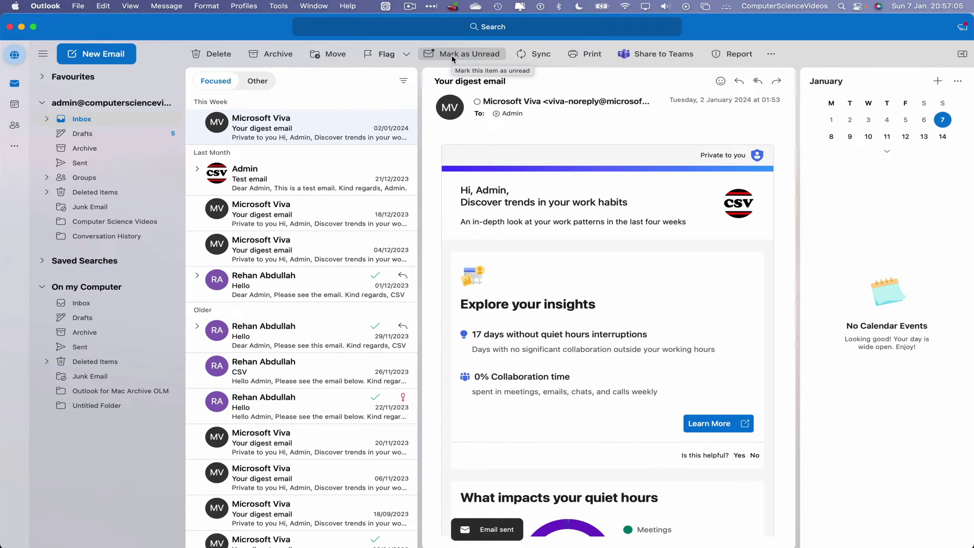
pyautogui.click(94, 166)
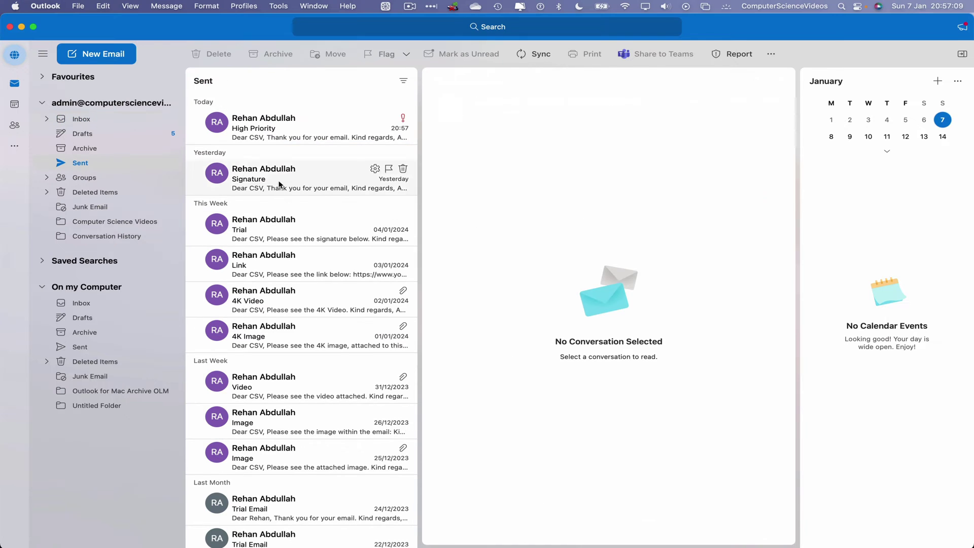
pyautogui.click(359, 124)
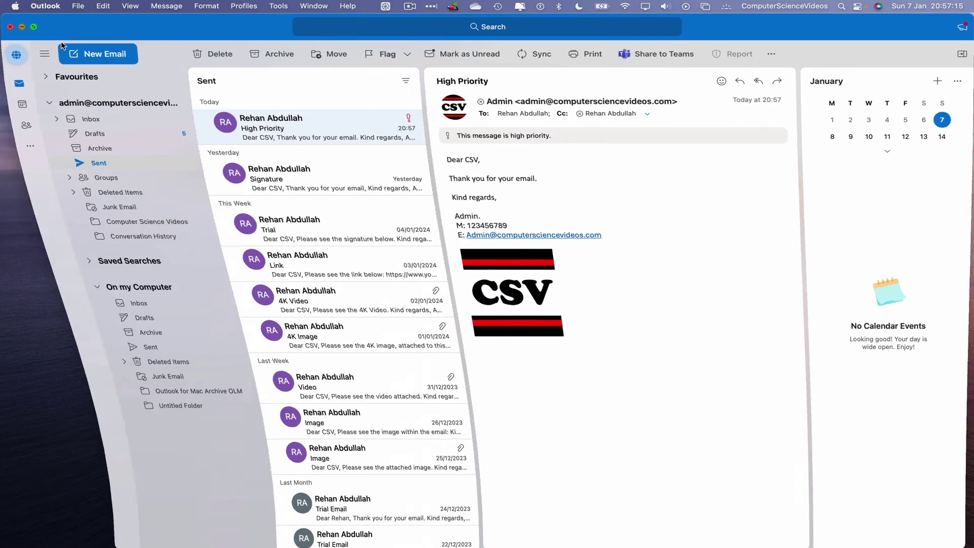
# - Minimize Outlook and launch Google Chrome from Launchpad
pyautogui.click(22, 27)
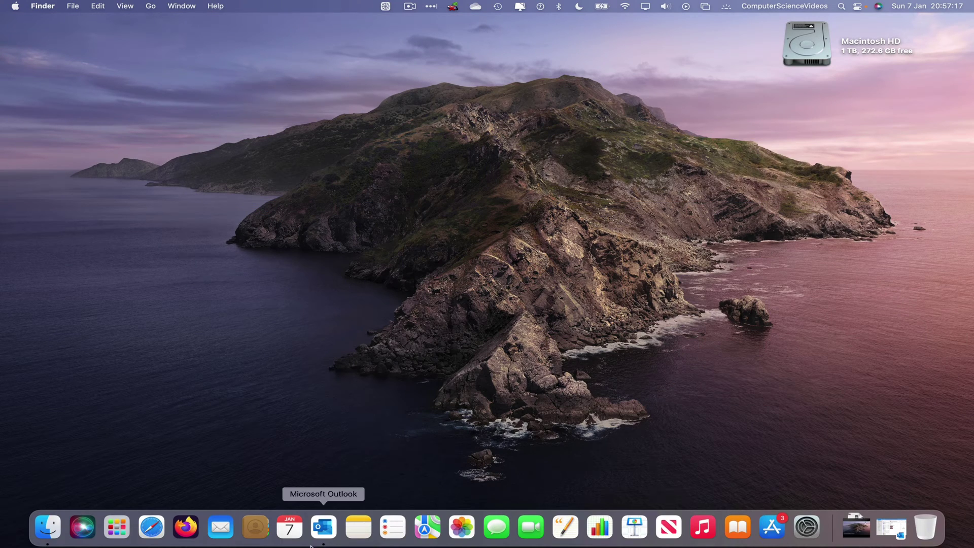
pyautogui.click(124, 537)
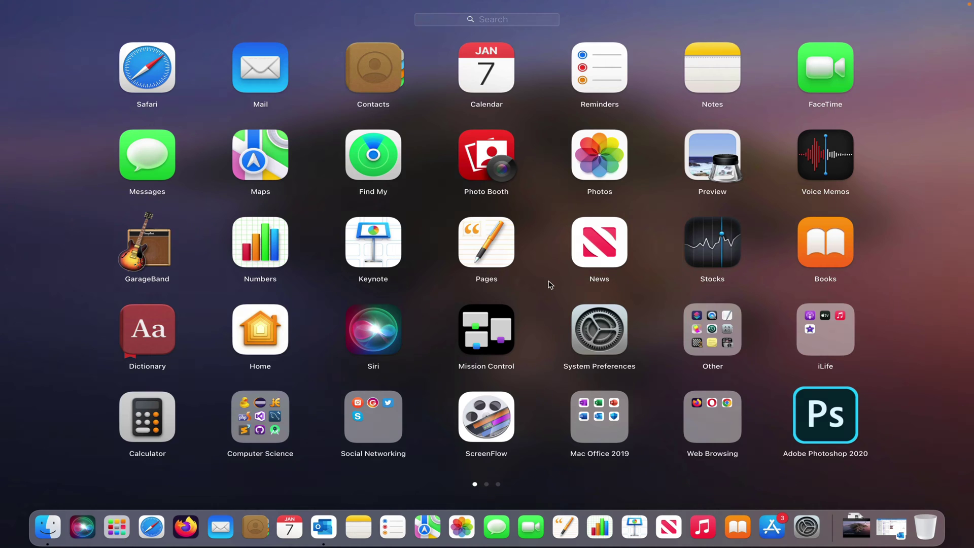
pyautogui.write('chr')
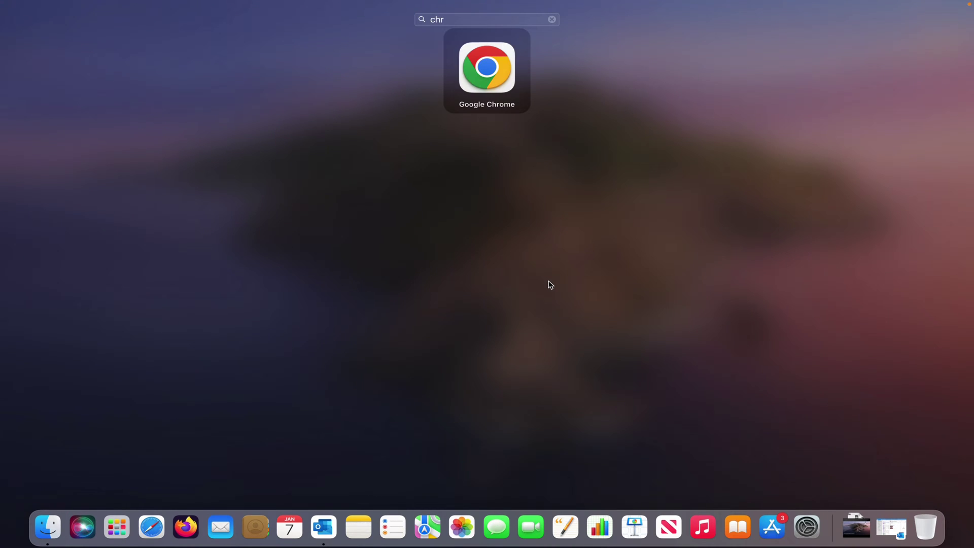
pyautogui.press('Return')
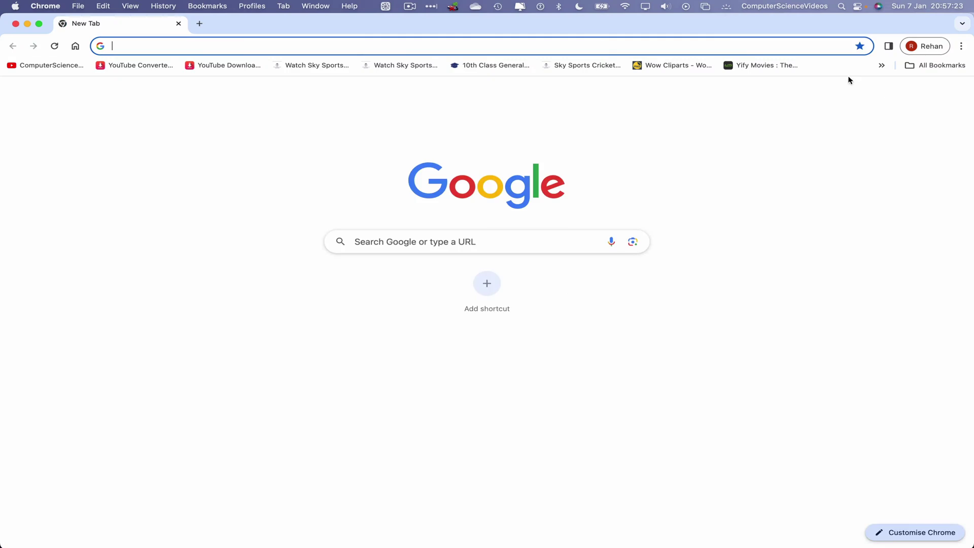
# - Open Gmail, read the High Priority email from Admin, and return to the inbox
pyautogui.click(870, 98)
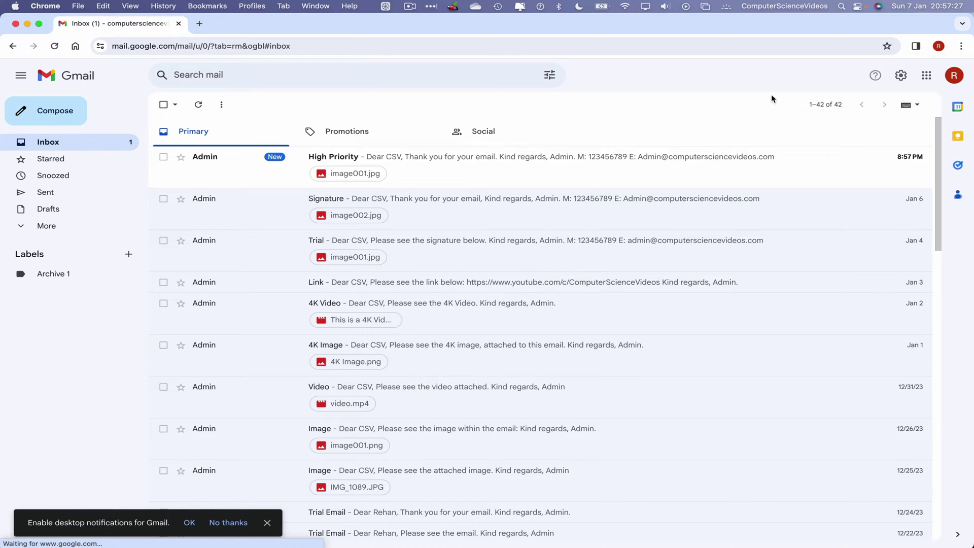
pyautogui.click(512, 169)
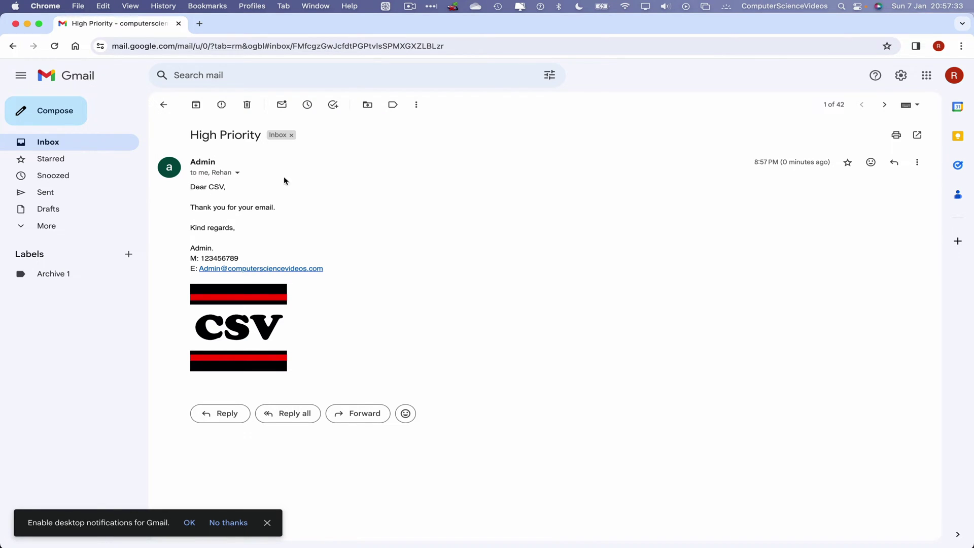
pyautogui.click(165, 107)
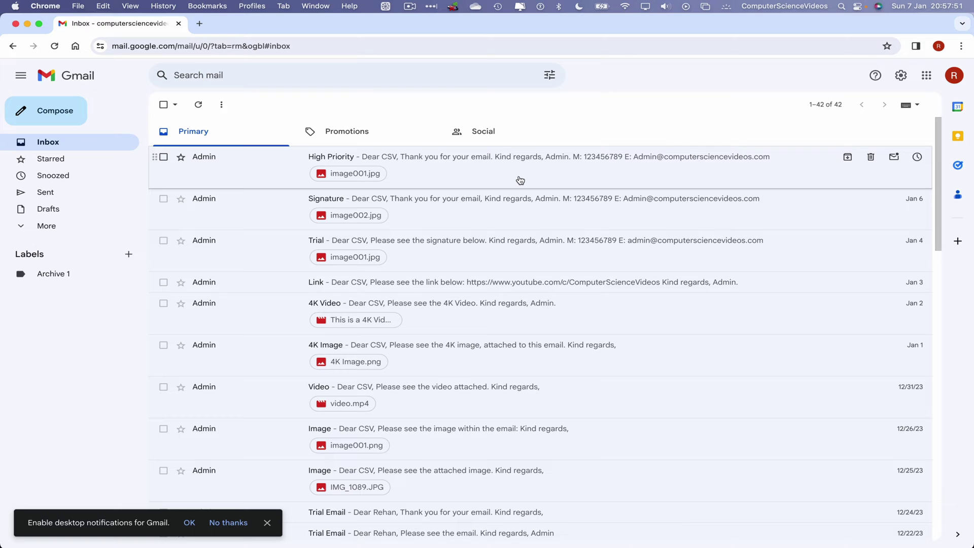
# - Minimize Chrome, launch Safari, and load Outlook on the web from the Office 365 bookmark
pyautogui.click(28, 24)
pyautogui.click(620, 113)
pyautogui.moveTo(238, 528)
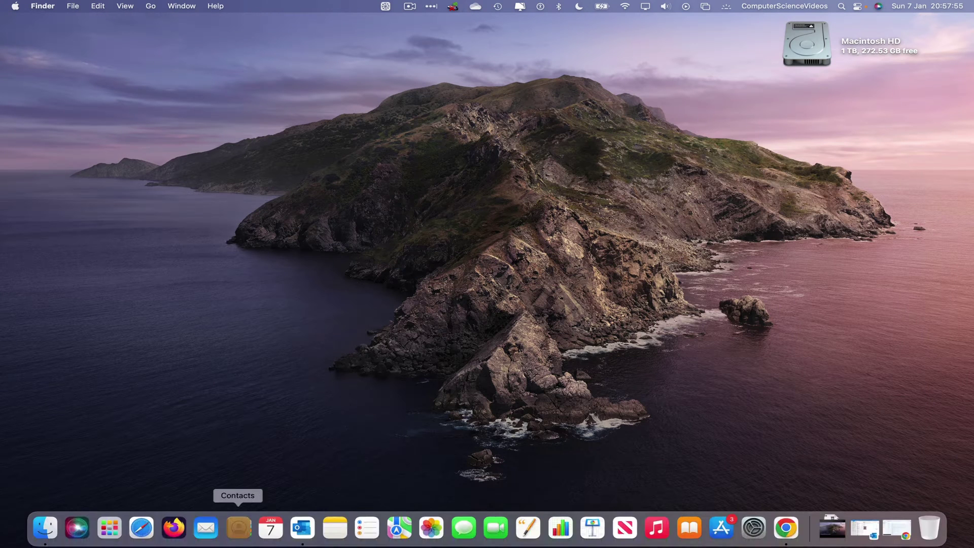
pyautogui.click(141, 528)
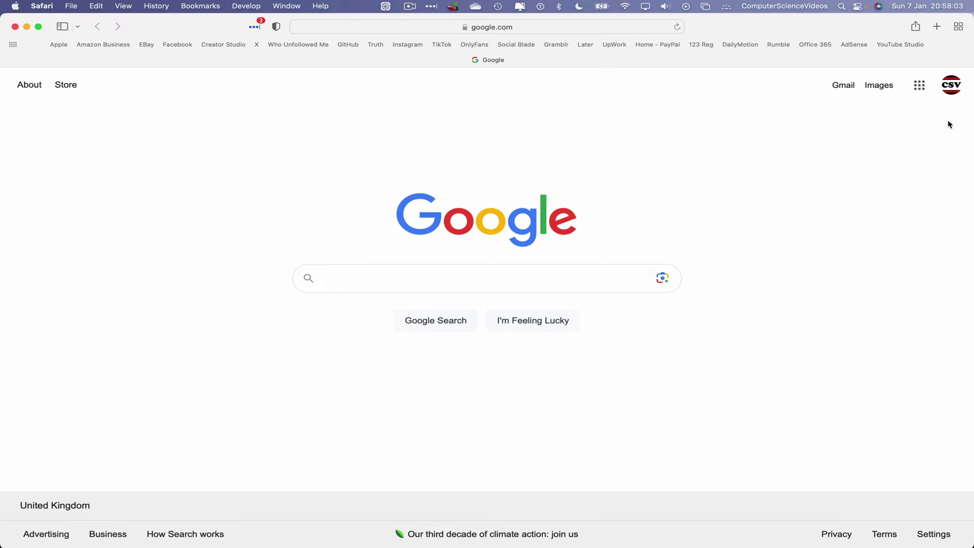
pyautogui.click(818, 44)
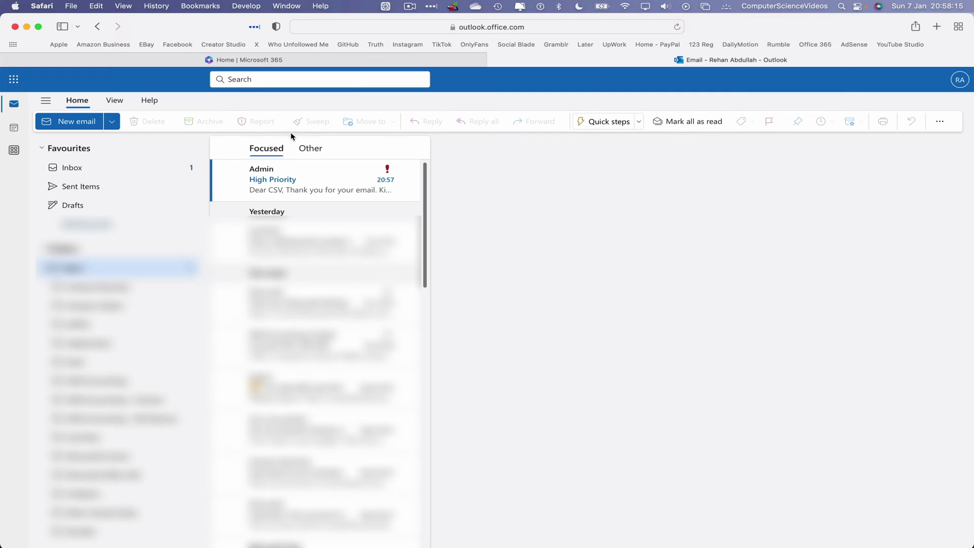
# - Open the High Priority email from the Focused inbox in Outlook on the web
pyautogui.click(321, 184)
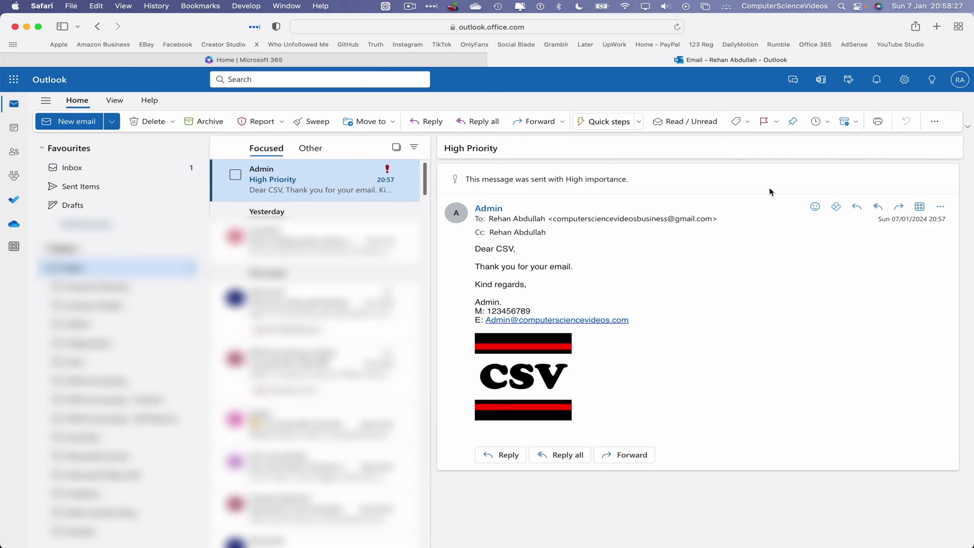
# - Quit Safari and Google Chrome from their application menus
pyautogui.click(54, 5)
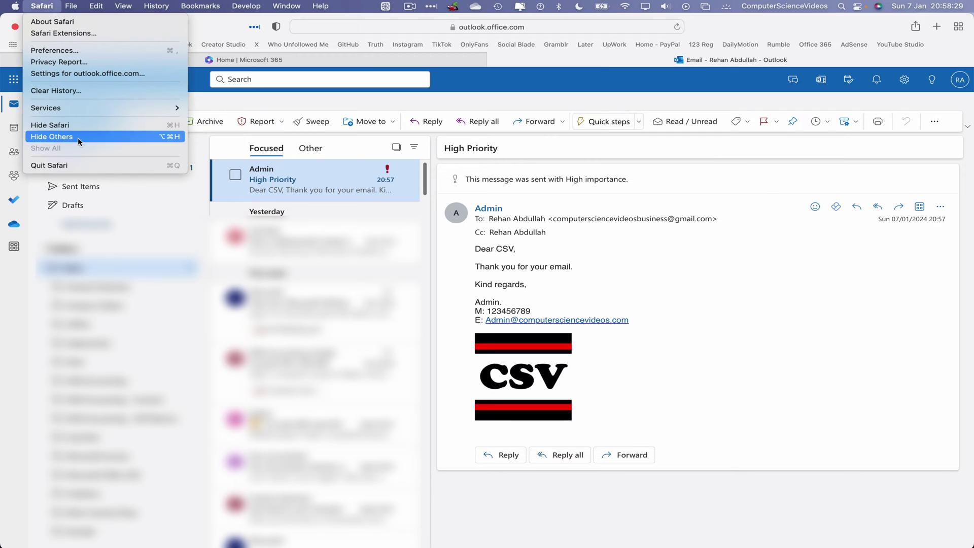
pyautogui.click(77, 165)
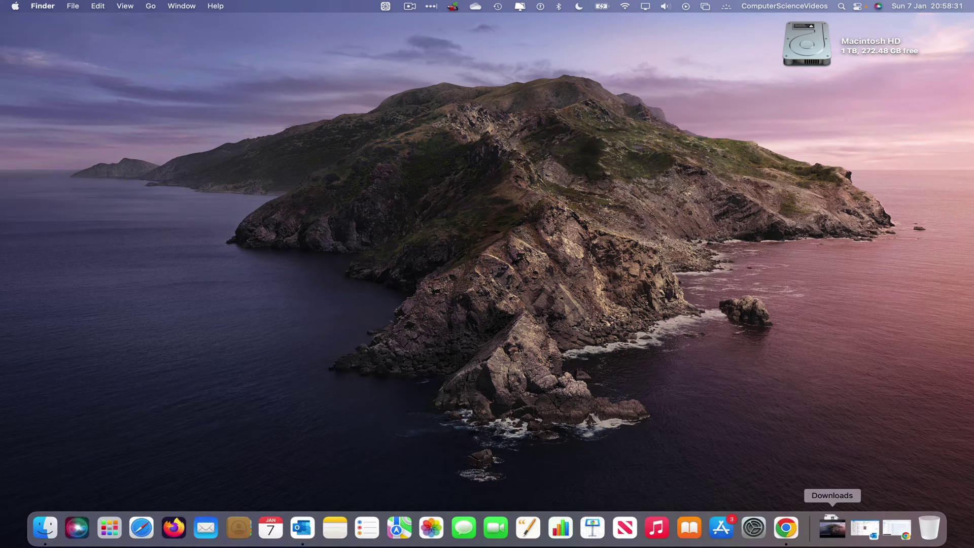
pyautogui.click(786, 530)
pyautogui.click(45, 5)
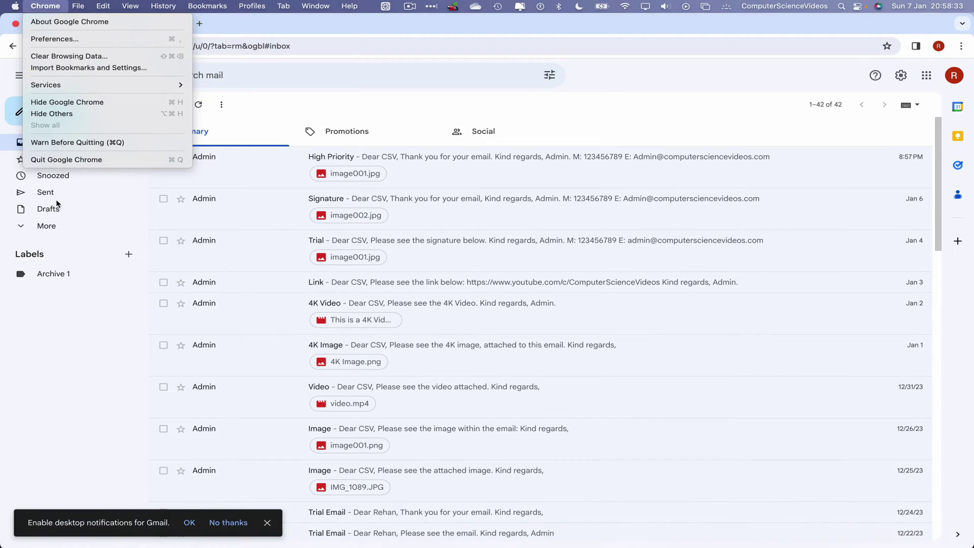
pyautogui.click(67, 160)
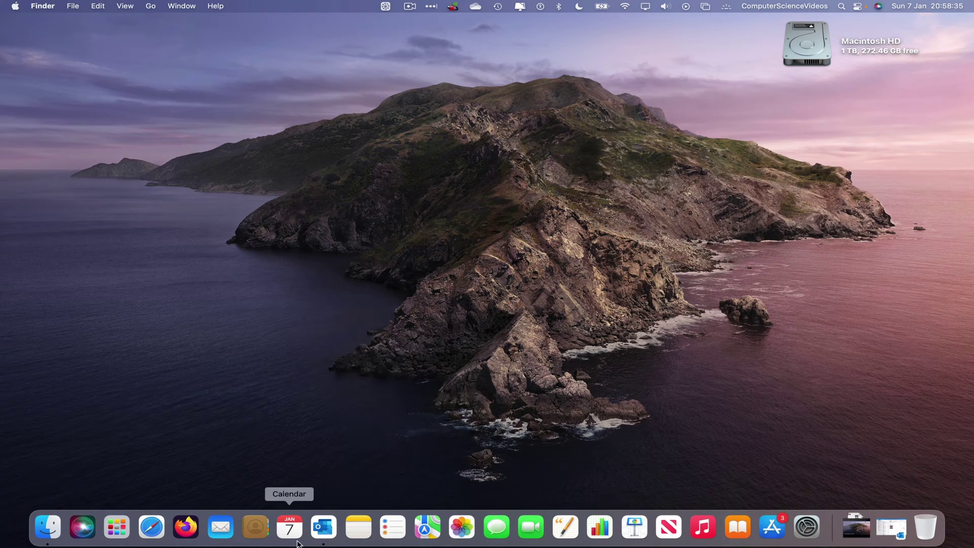
# - Quit Outlook, leaving only the empty Finder desktop
pyautogui.click(315, 531)
pyautogui.click(35, 5)
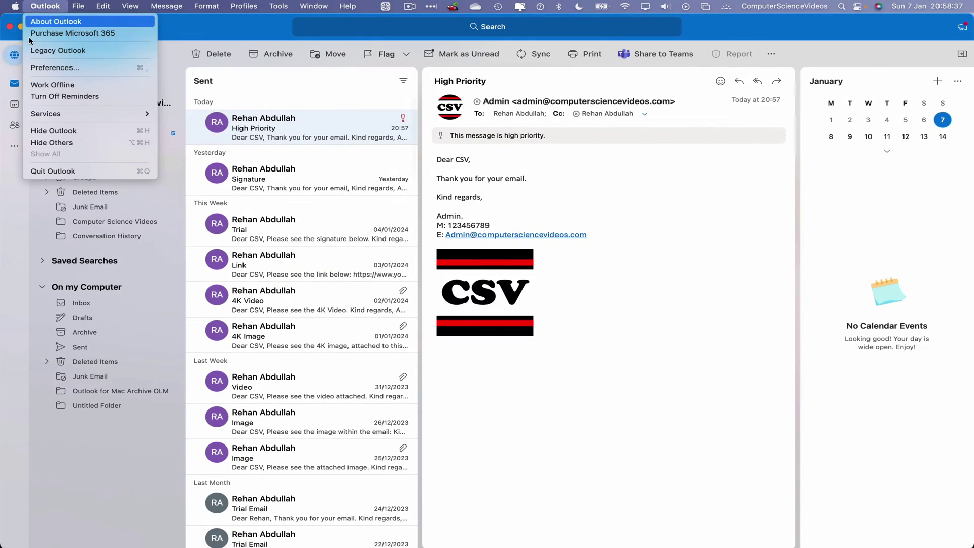
pyautogui.click(46, 171)
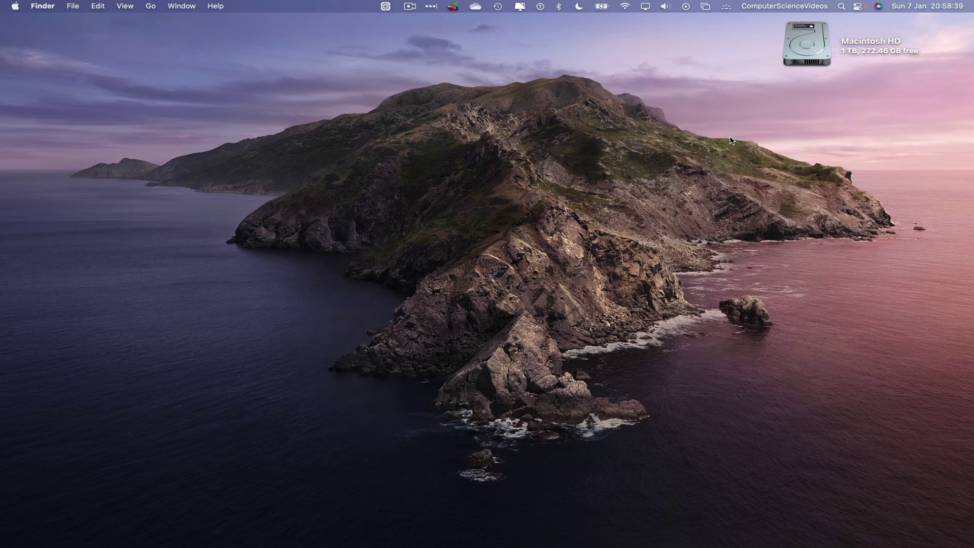